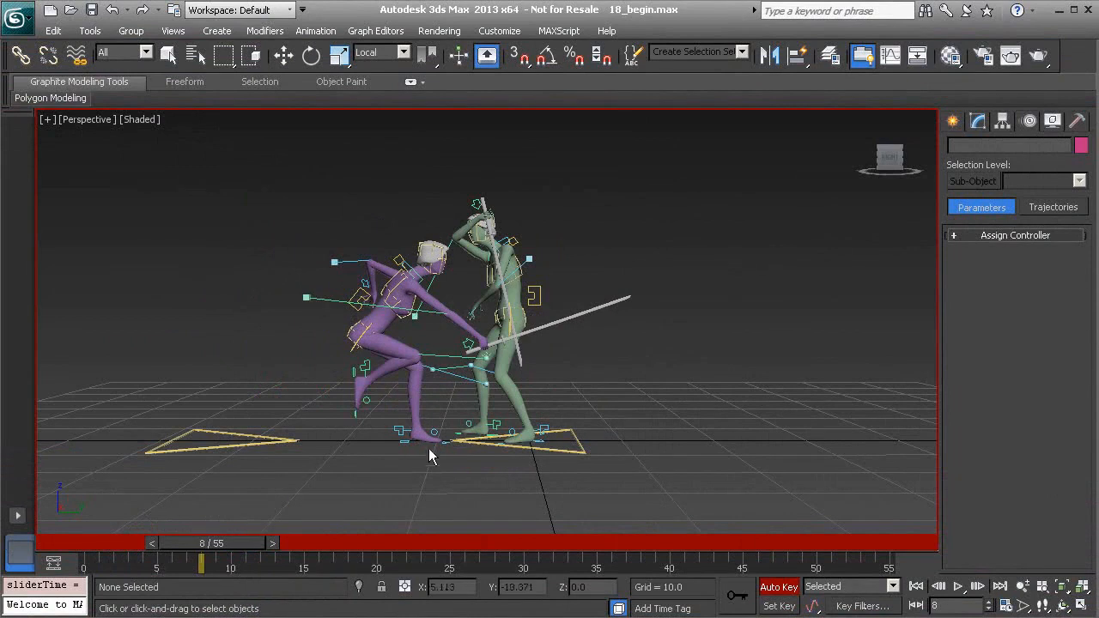
- At frame 9, rotate the purple character's right arm control so the sword lowers to roughly level
click(450, 365)
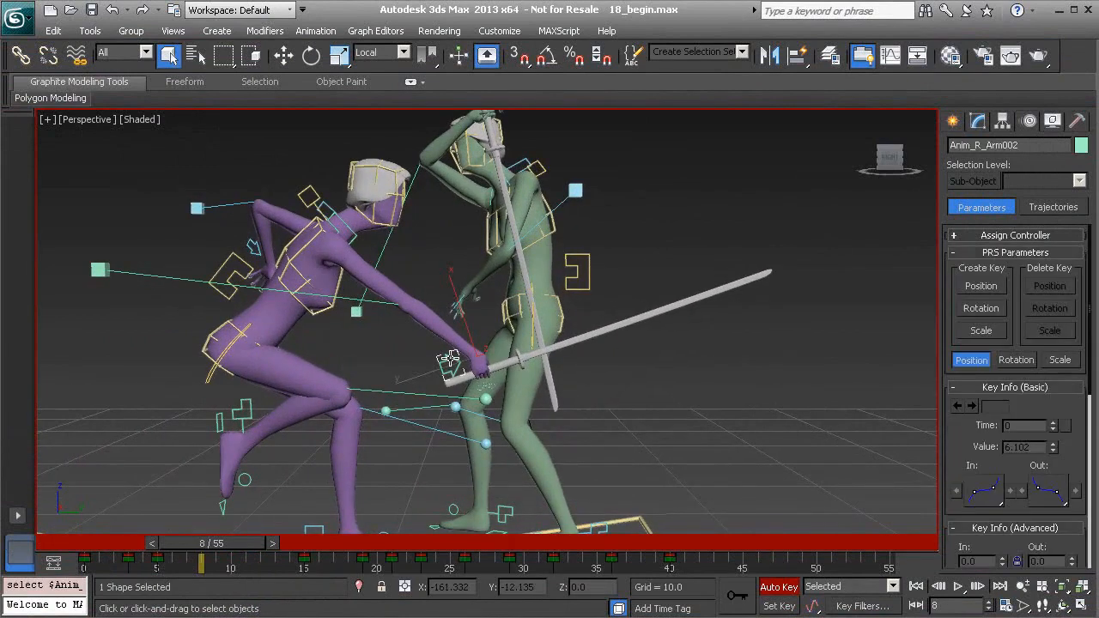
mouse_move(243, 544)
mouse_down()
mouse_move(144, 540)
mouse_move(247, 543)
mouse_move(147, 523)
mouse_move(252, 530)
mouse_up()
scroll(382, 367, down, 4)
key(q)
key(e)
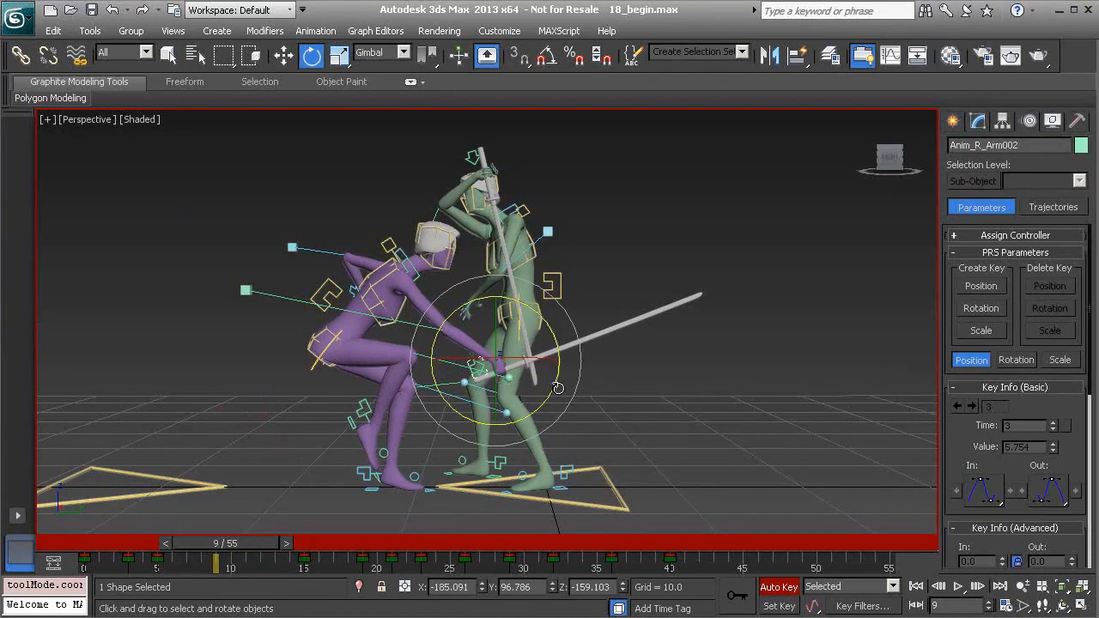
mouse_move(239, 546)
mouse_down()
mouse_move(184, 542)
mouse_move(238, 546)
mouse_up()
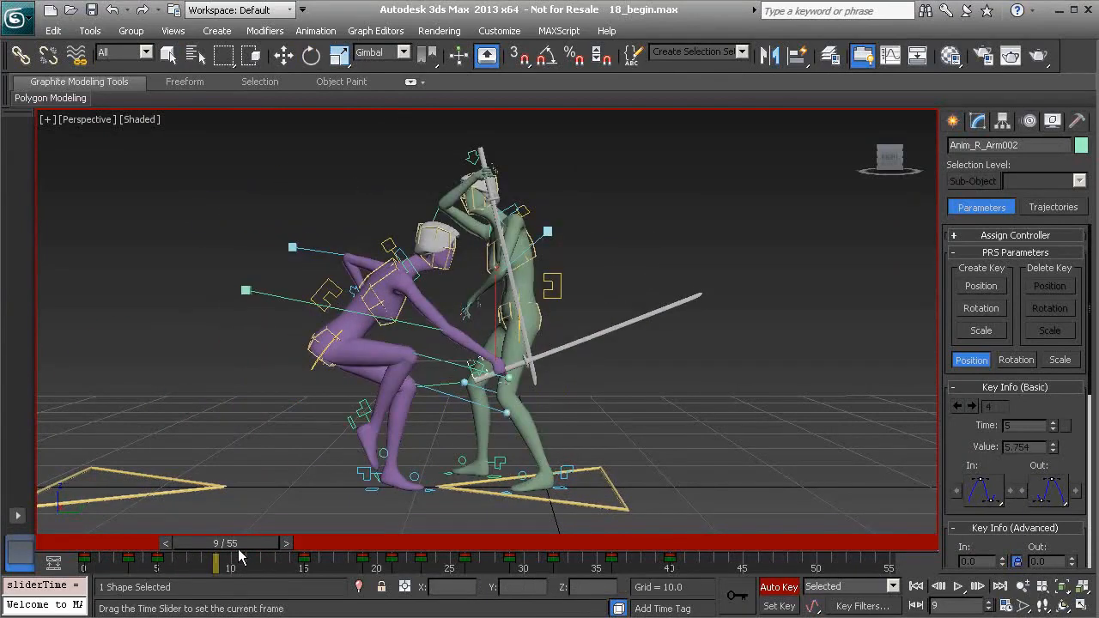
drag(539, 316, 557, 358)
- Play the animation from the start to review the sword swing, then return to frame 9
drag(261, 536, 129, 518)
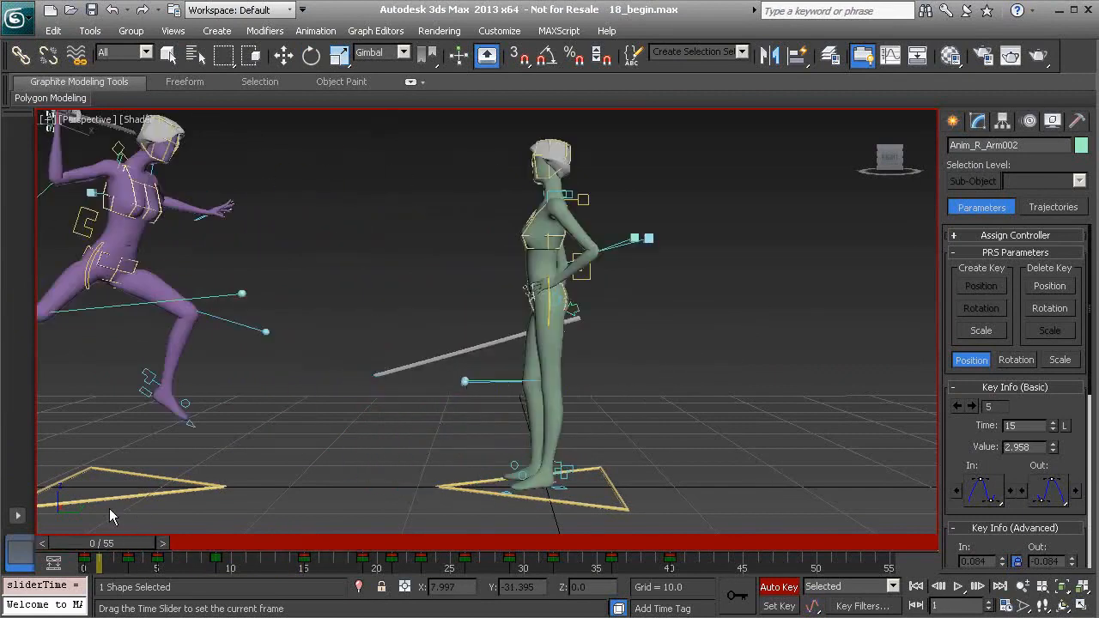
click(958, 586)
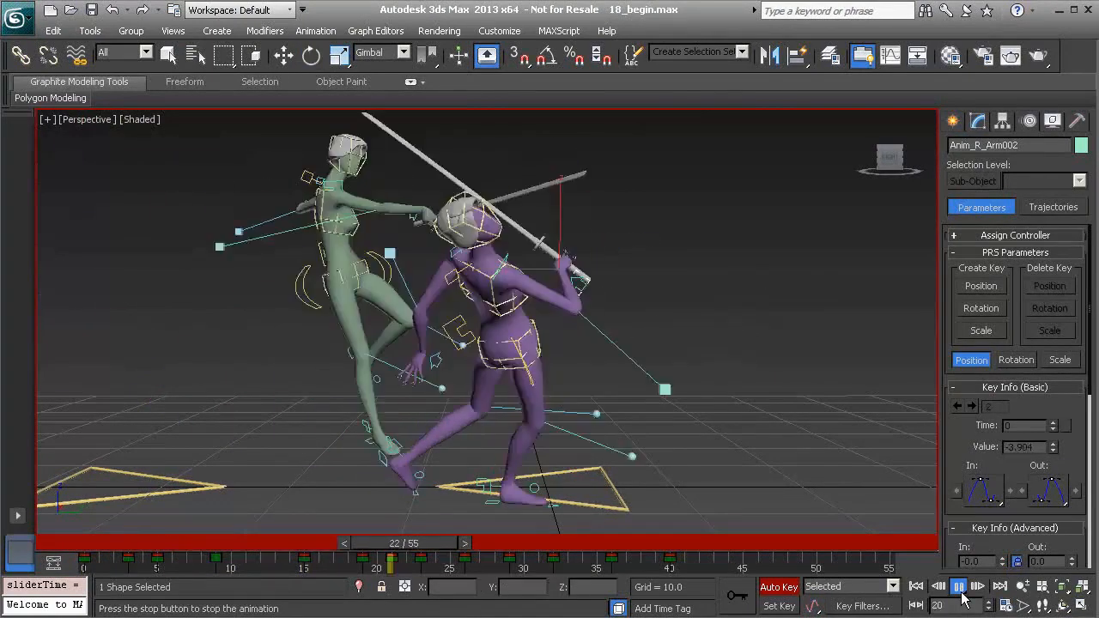
click(958, 587)
key(e)
drag(129, 546, 225, 513)
key(e)
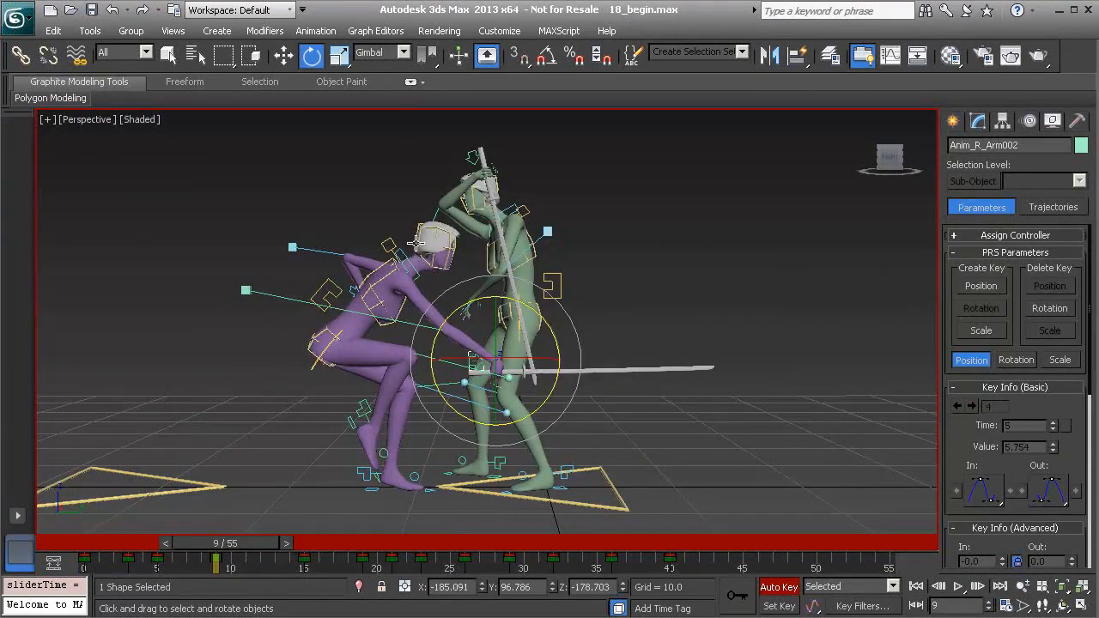
- Move the purple character's head key from frame 15 to 13 and rotate the head about -23.68° around Z at frame 17
click(450, 256)
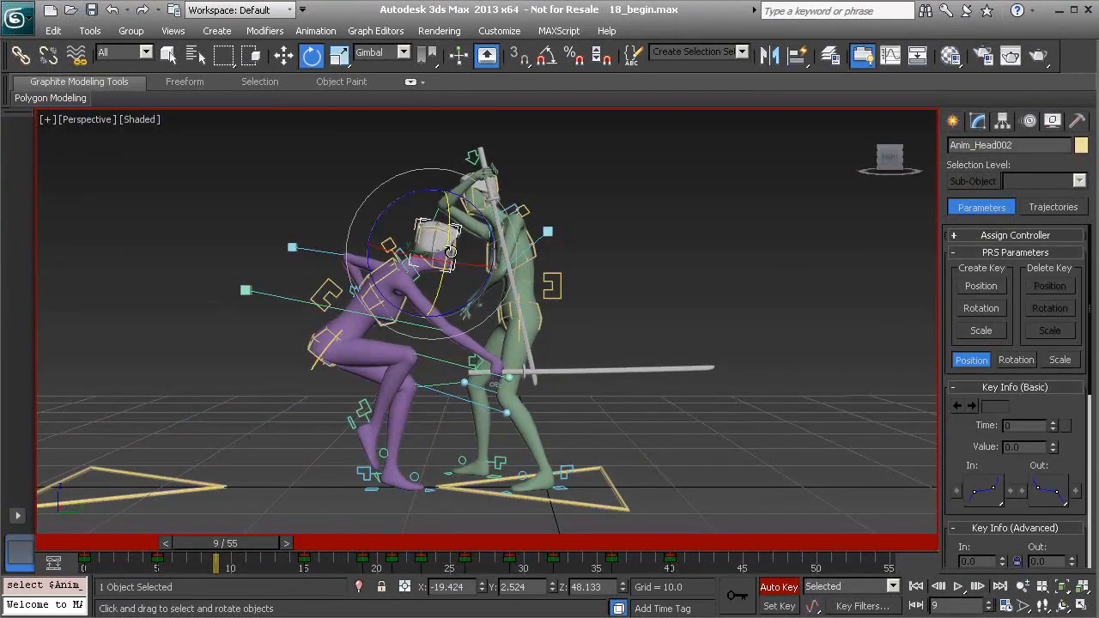
drag(243, 550, 350, 558)
key(e)
key(e)
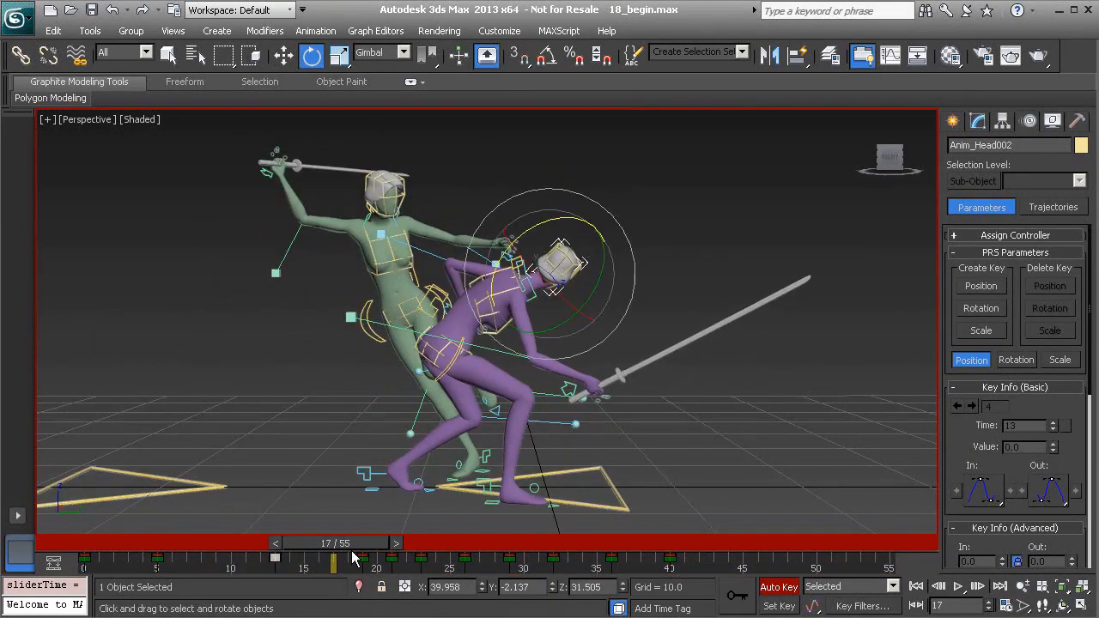
drag(559, 221, 601, 225)
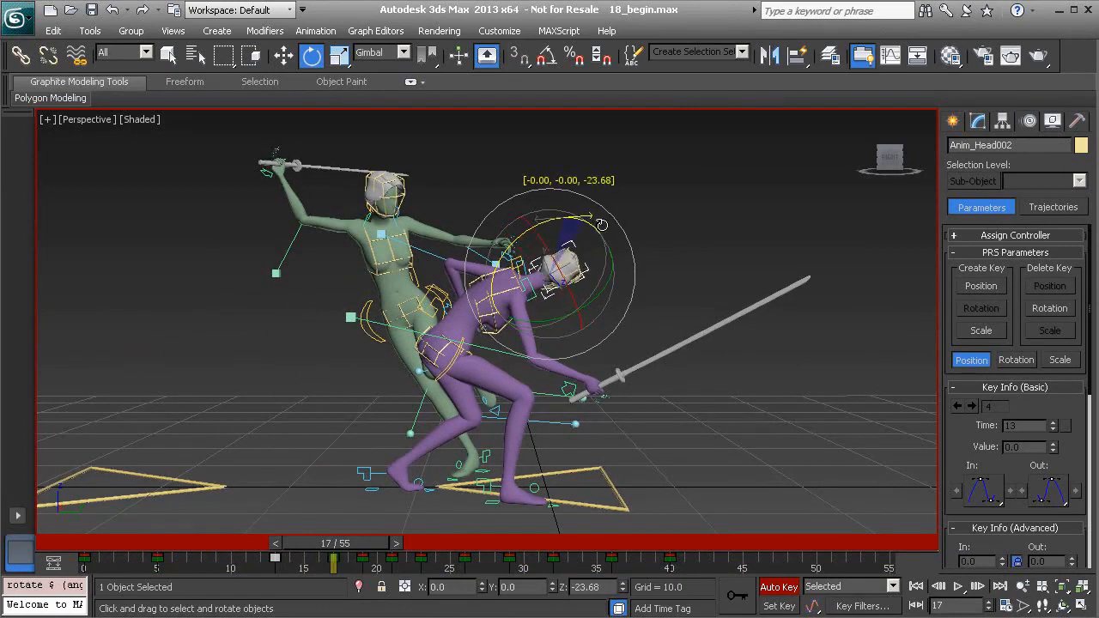
drag(351, 540, 392, 525)
alt+middle_drag(428, 479, 535, 410)
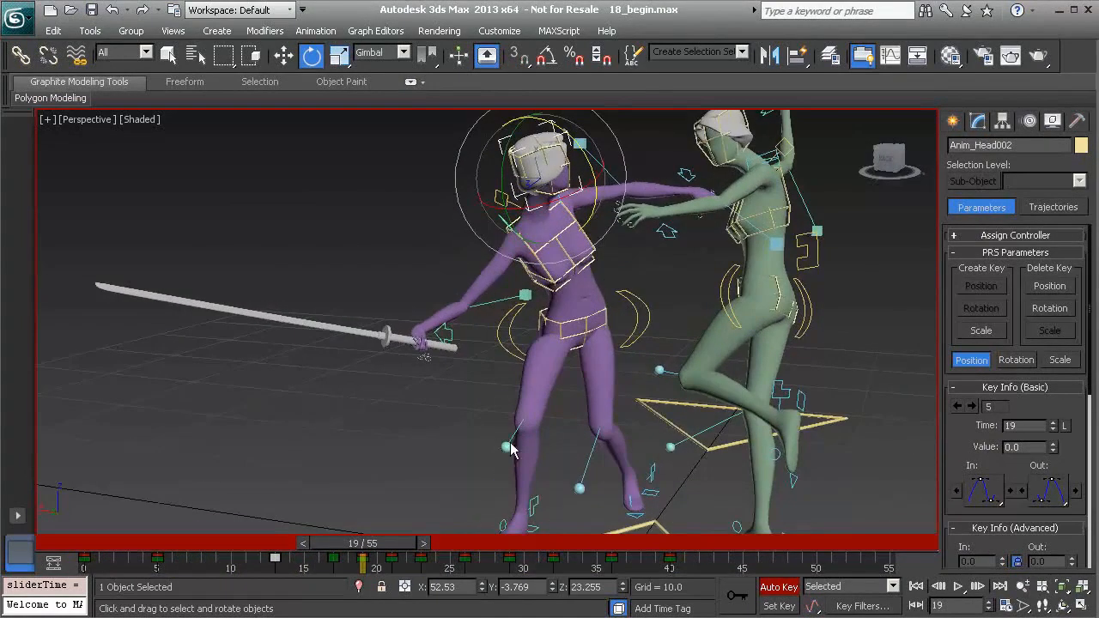
drag(380, 543, 315, 505)
key(e)
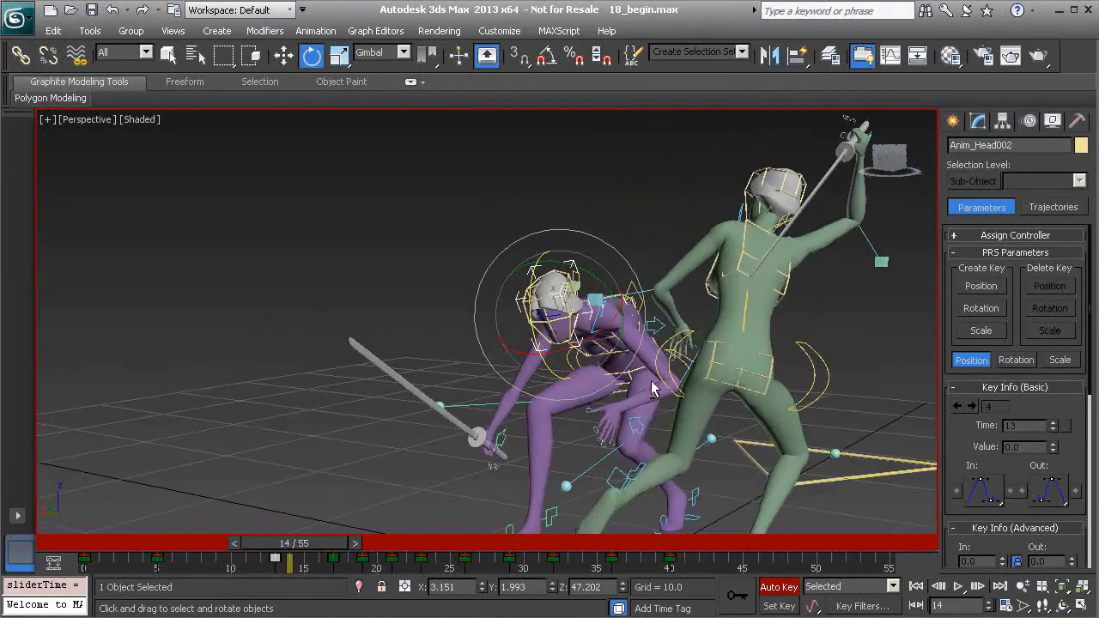
- Move the purple character's left arm control key from frame 15 to frame 16, checking the arm's path between frames 9 and 16
click(639, 419)
alt+middle_drag(652, 414, 587, 387)
drag(382, 553, 252, 498)
alt+middle_drag(448, 424, 493, 422)
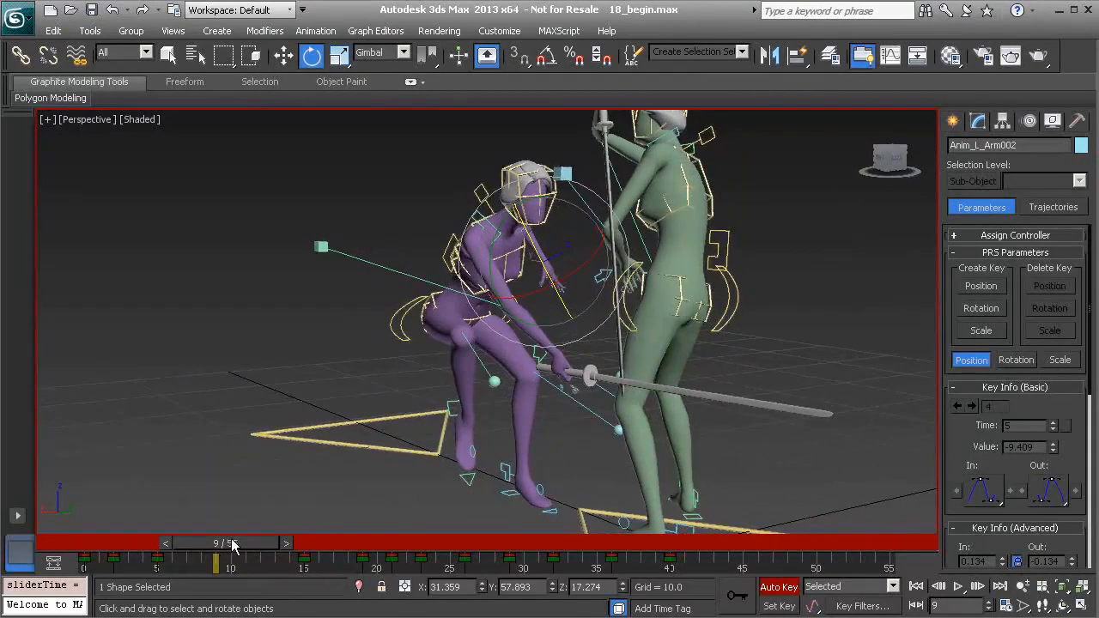
drag(225, 543, 294, 543)
alt+middle_drag(513, 421, 424, 424)
drag(294, 532, 266, 533)
alt+middle_drag(780, 378, 636, 369)
scroll(639, 367, up, 4)
middle_drag(708, 345, 454, 326)
alt+middle_drag(270, 439, 313, 398)
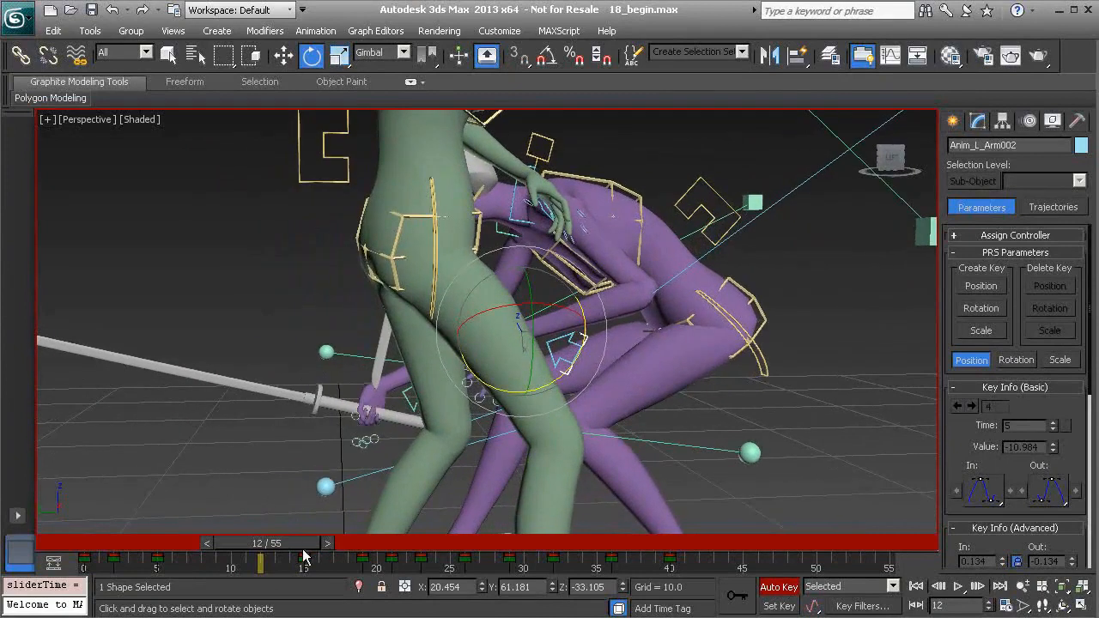
mouse_move(287, 548)
mouse_down()
mouse_move(345, 546)
mouse_move(301, 551)
mouse_move(324, 554)
mouse_move(318, 564)
mouse_move(258, 542)
mouse_move(283, 540)
mouse_up()
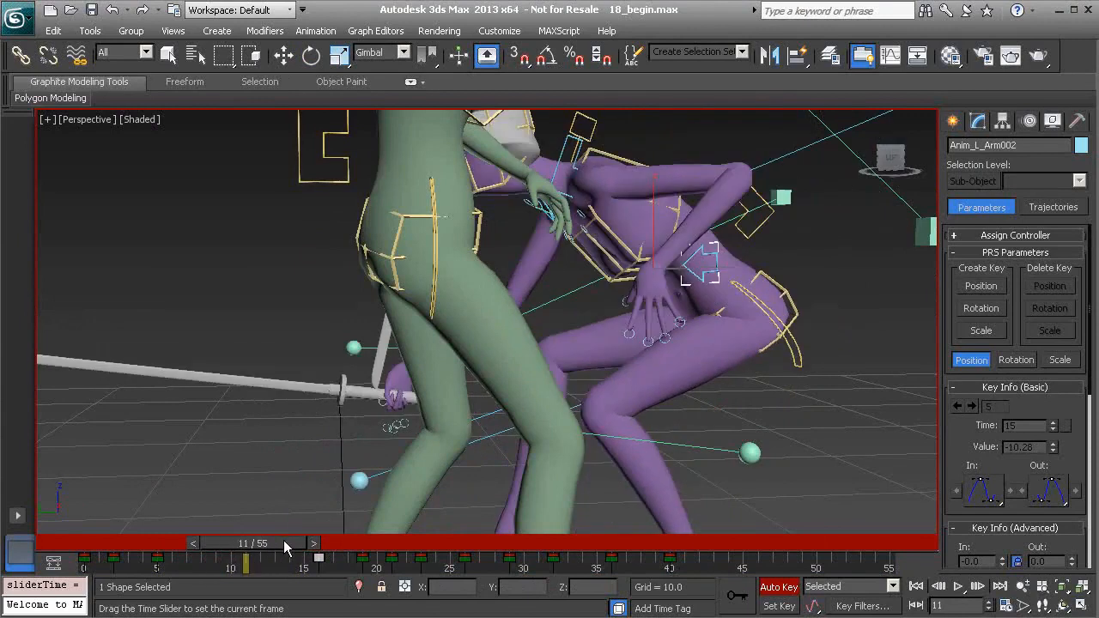
- At frame 11, move the purple character's left arm control to reposition the hand
key(e)
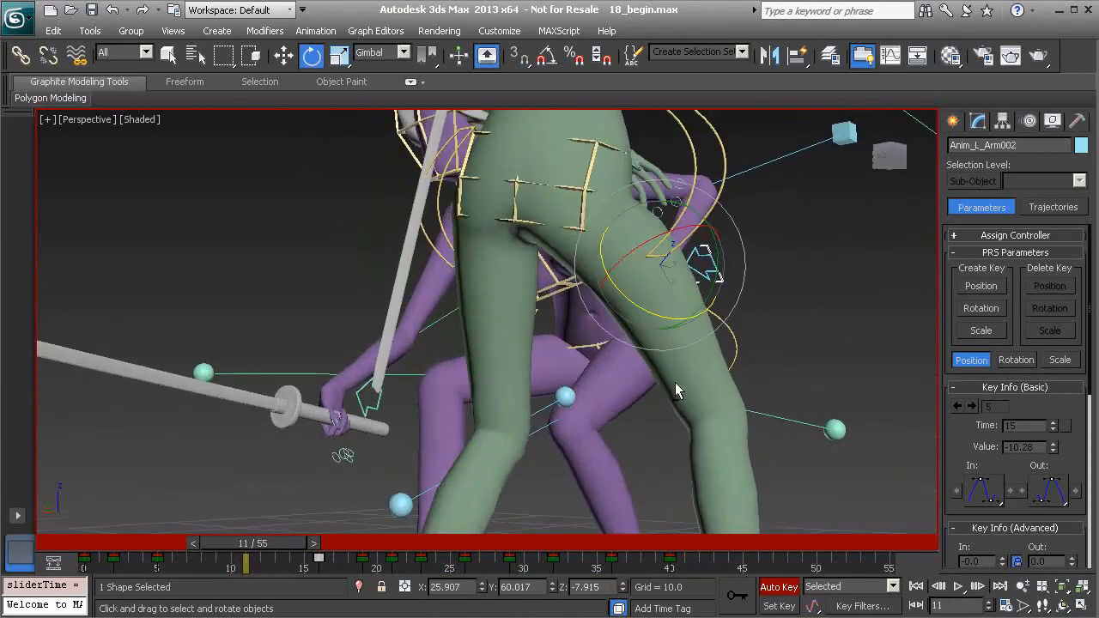
alt+middle_drag(675, 391, 512, 329)
key(w)
drag(531, 319, 573, 329)
mouse_move(585, 338)
alt+middle_down()
mouse_move(553, 331)
mouse_move(584, 329)
alt+middle_up()
drag(585, 333, 590, 329)
alt+middle_drag(577, 333, 463, 345)
- Examine the purple character's left arm and shoulder around frames 11 to 15 from several angles
drag(257, 542, 314, 553)
key(w)
alt+middle_drag(333, 414, 459, 397)
scroll(455, 397, down, 4)
alt+middle_drag(324, 396, 358, 388)
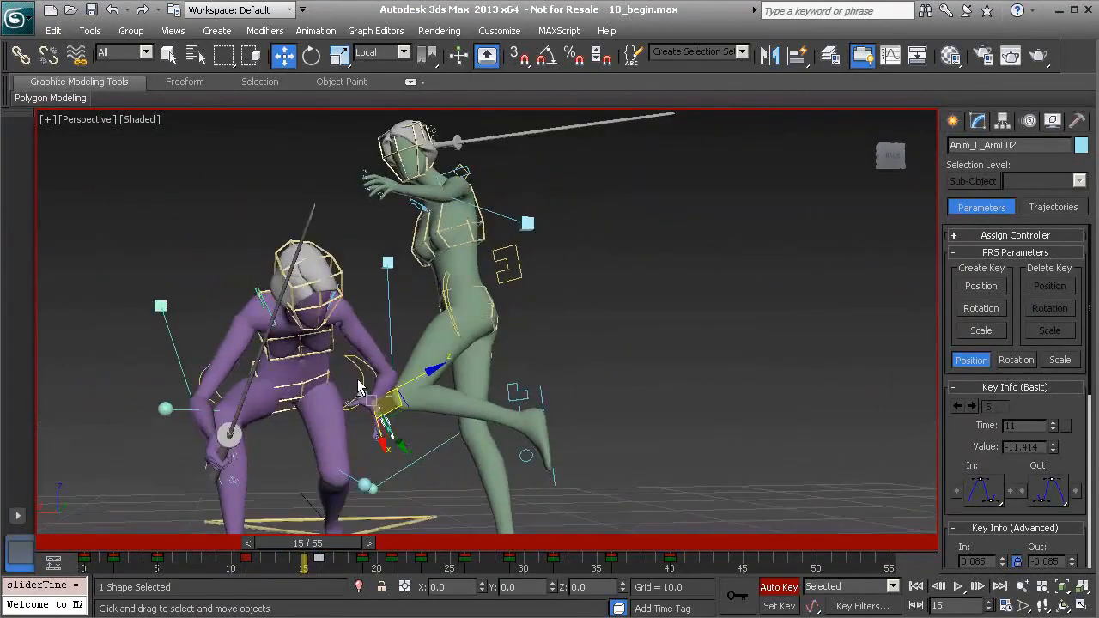
drag(321, 543, 295, 521)
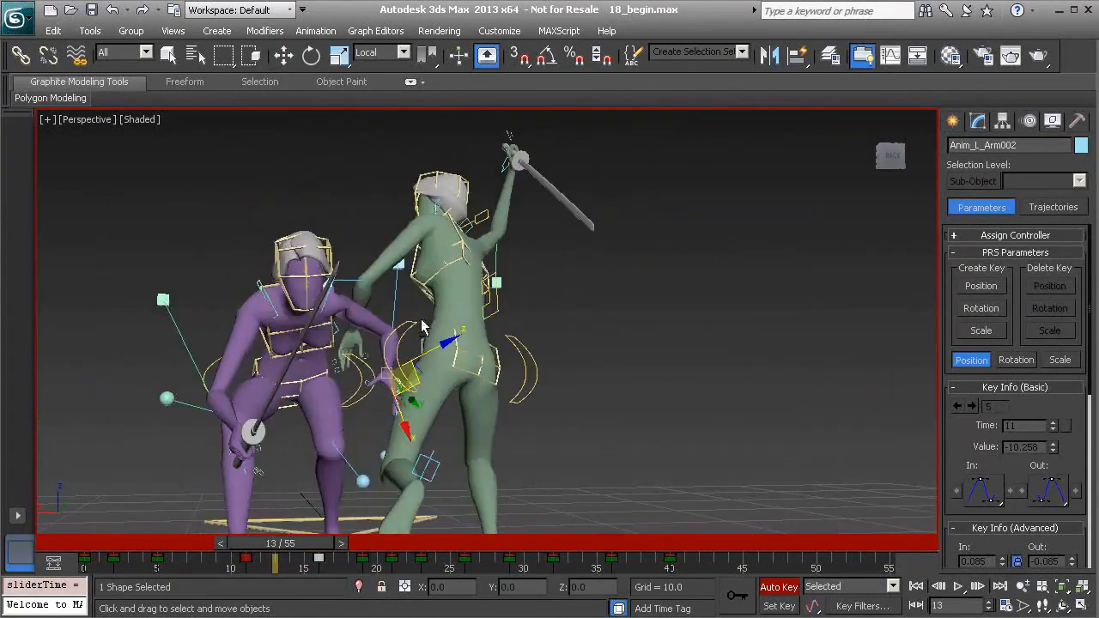
alt+middle_drag(378, 321, 303, 340)
scroll(307, 314, up, 5)
scroll(243, 313, down, 2)
middle_drag(200, 307, 296, 303)
- Select the purple character's left clavicle control and open its animation curves in the Curve Editor
click(206, 292)
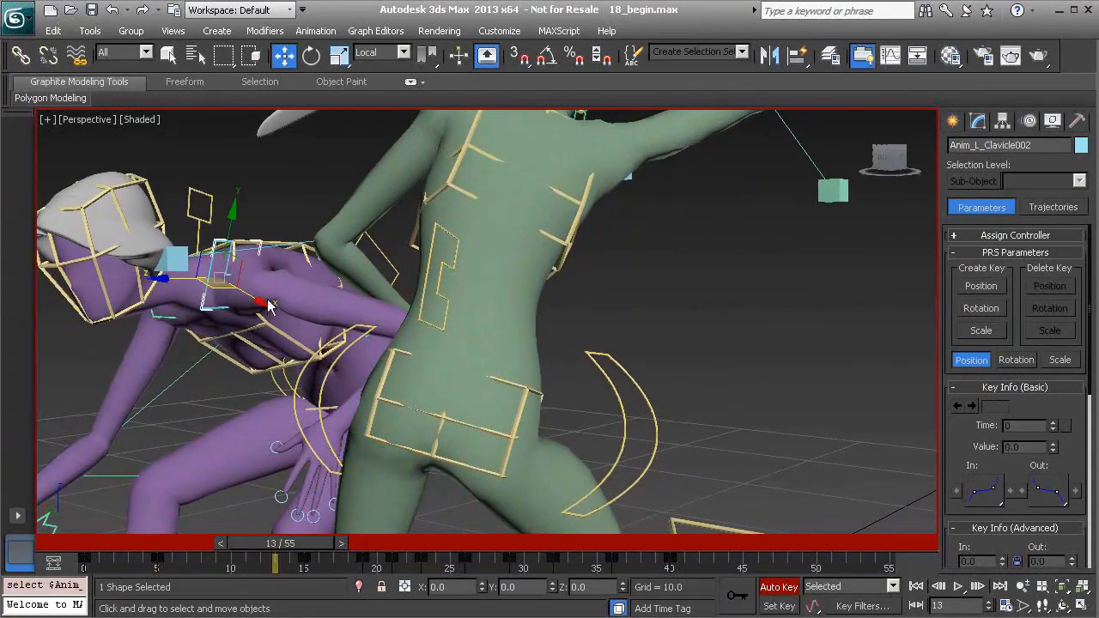
right_click(278, 227)
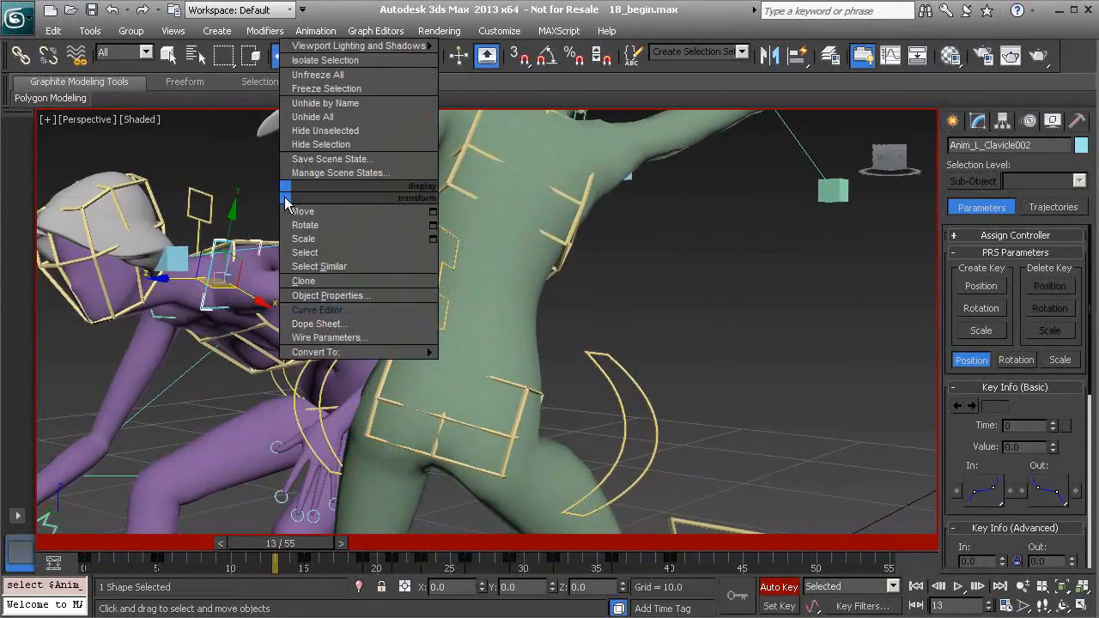
click(366, 314)
middle_drag(498, 296, 505, 275)
middle_drag(145, 283, 140, 211)
middle_drag(135, 317, 121, 236)
- Expand the left clavicle's Shoulder Control custom attributes and show the curves of a, b, c and d together
click(55, 222)
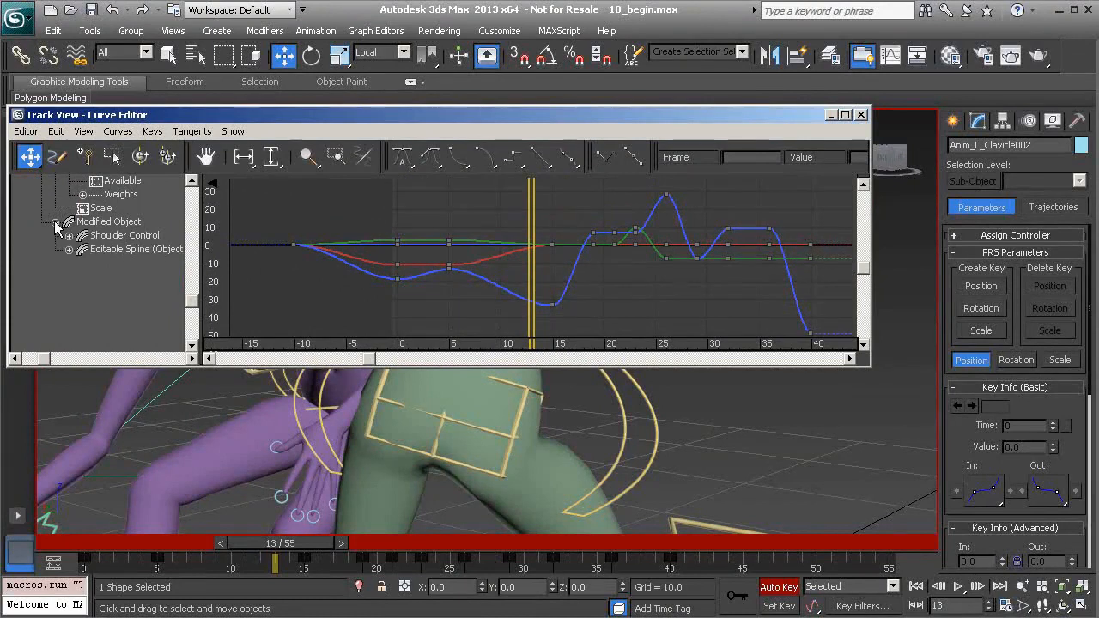
click(69, 235)
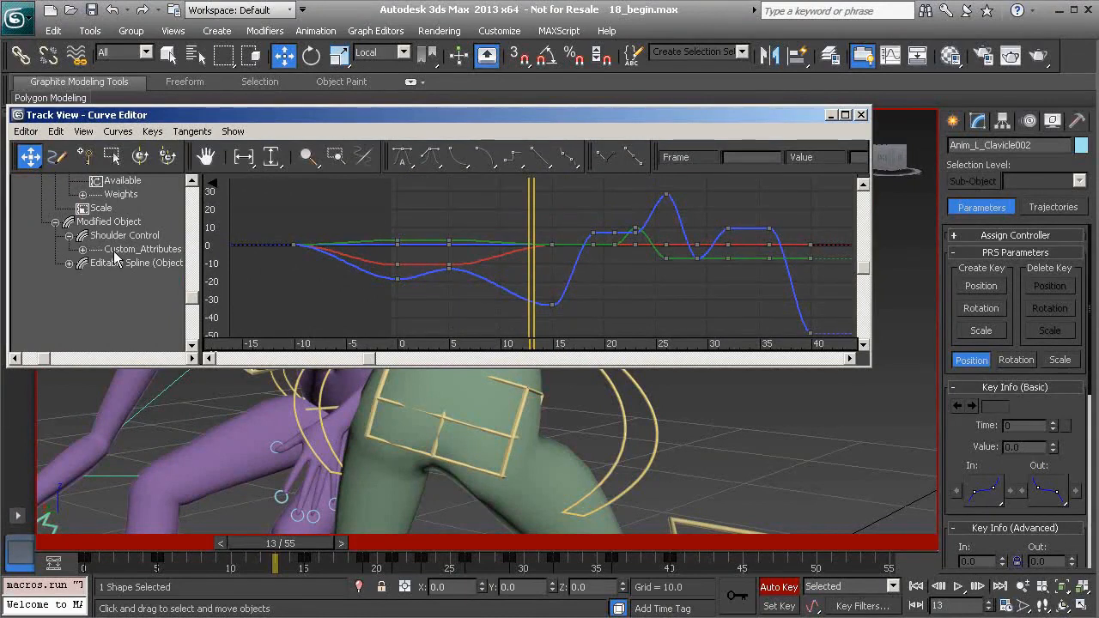
click(81, 249)
click(111, 264)
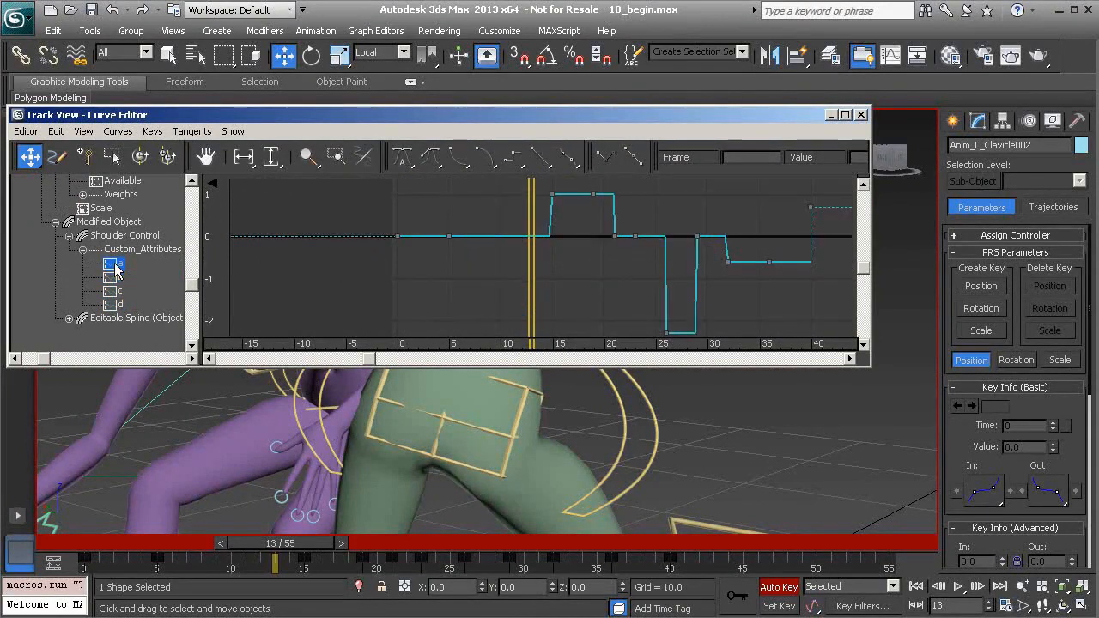
click(119, 278)
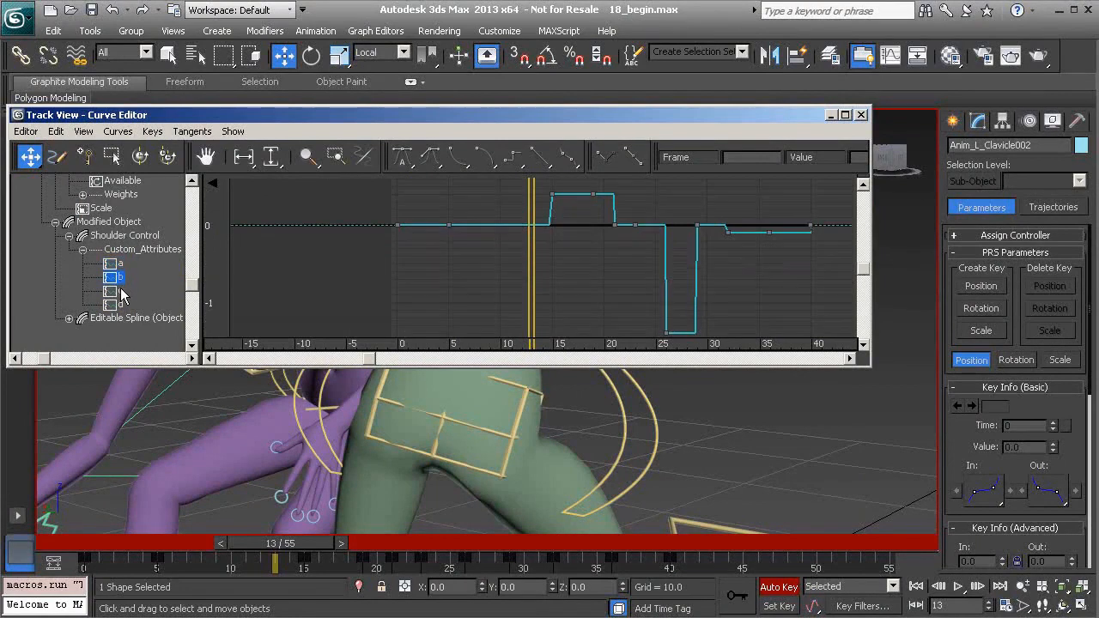
click(120, 292)
click(121, 265)
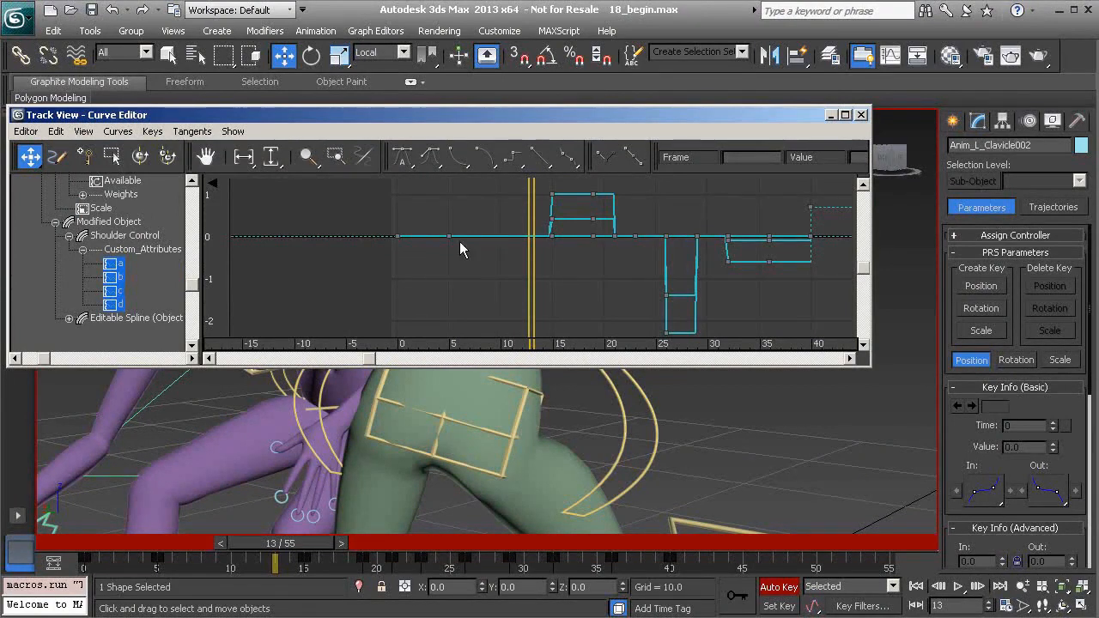
- Set all keys on the left shoulder's a, b, c and d curves to auto tangents and close the Curve Editor
middle_drag(449, 260, 306, 253)
scroll(314, 255, down, 2)
drag(312, 195, 398, 233)
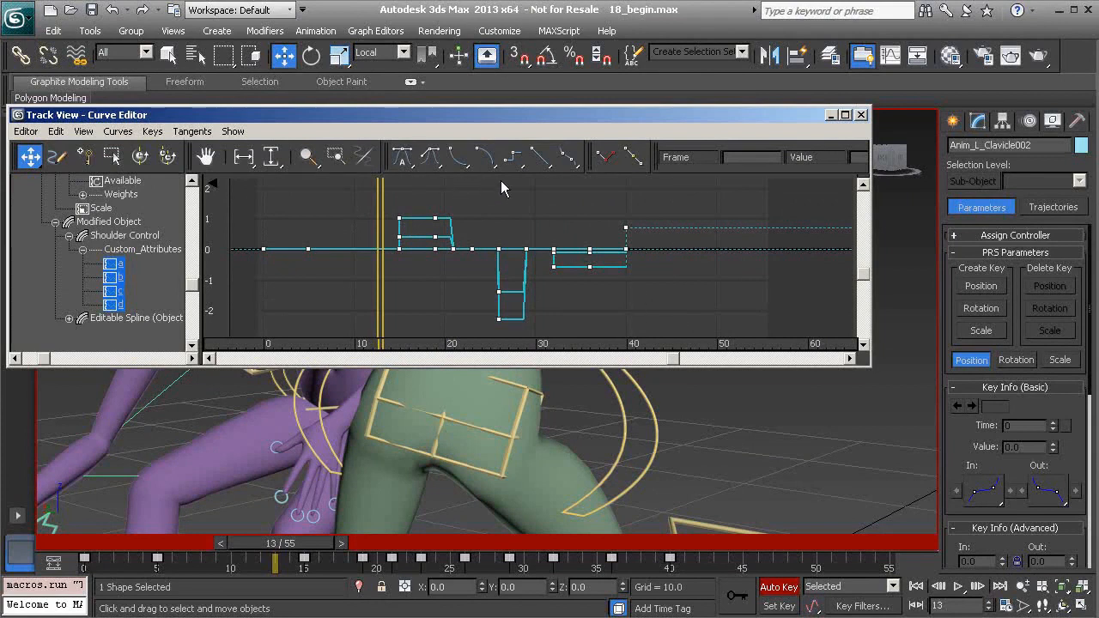
click(412, 161)
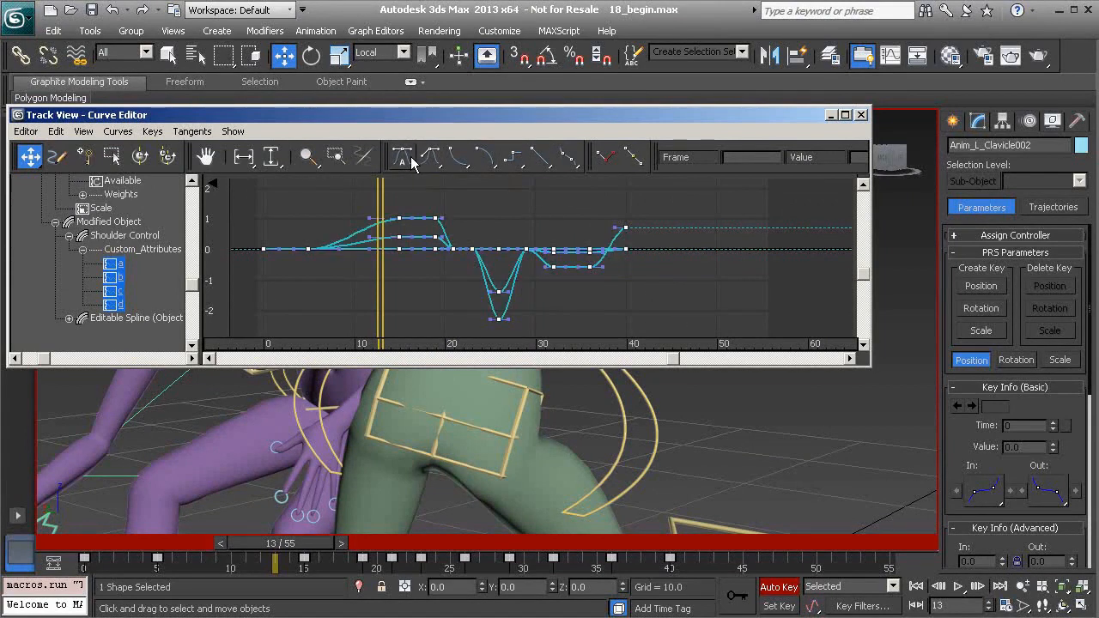
click(864, 115)
- Check the smoothed left shoulder motion, then select the purple character's right clavicle control and open its Curve Editor
alt+middle_drag(473, 321, 328, 331)
drag(281, 550, 343, 541)
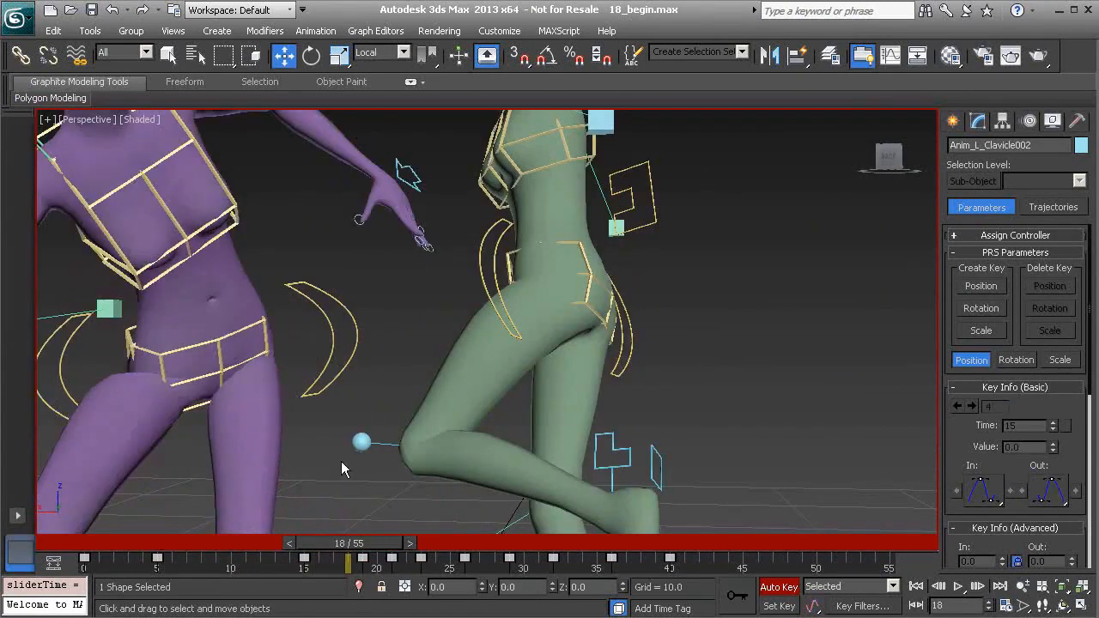
middle_drag(330, 263, 426, 380)
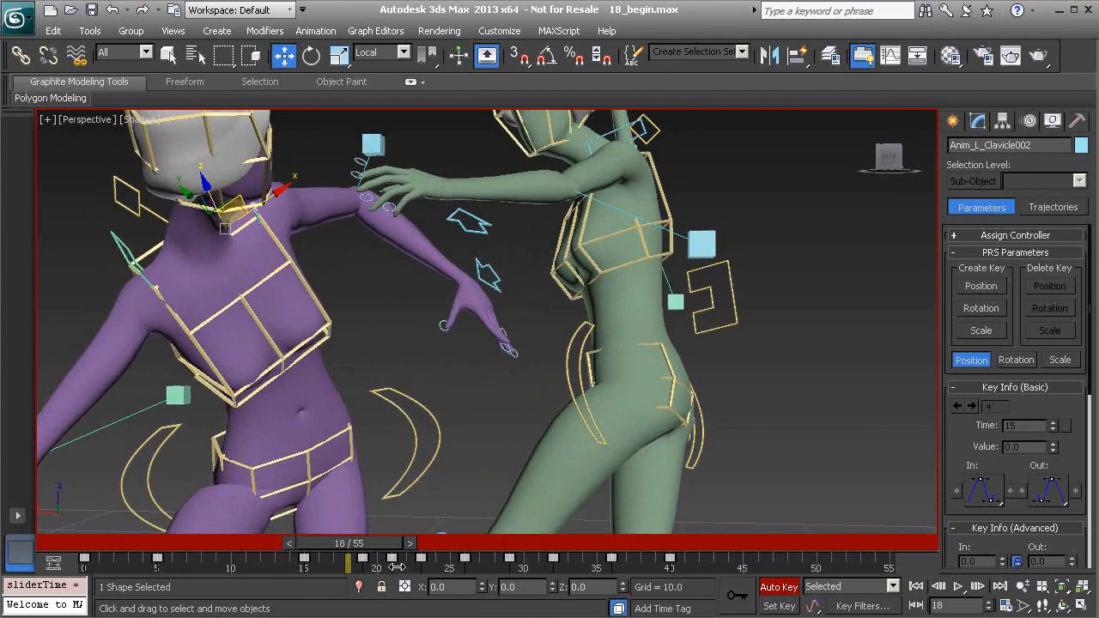
drag(369, 551, 199, 549)
alt+middle_drag(294, 399, 357, 418)
click(326, 239)
right_click(329, 226)
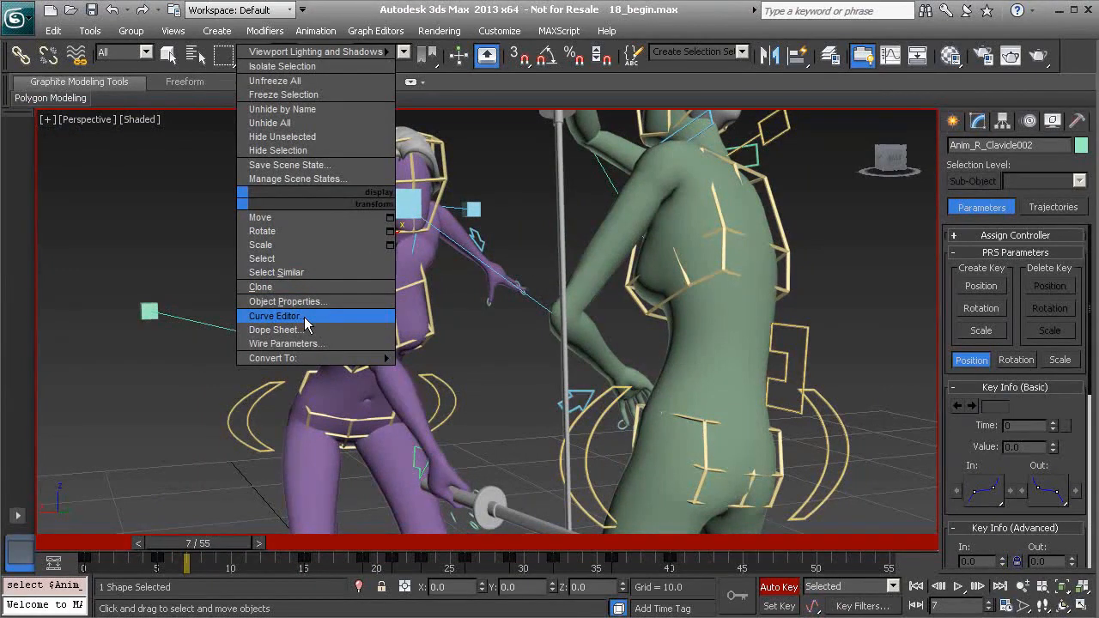
click(275, 316)
- Expand the right clavicle's Shoulder Control custom attributes and display only the a, b, c and d curves
scroll(176, 300, down, 5)
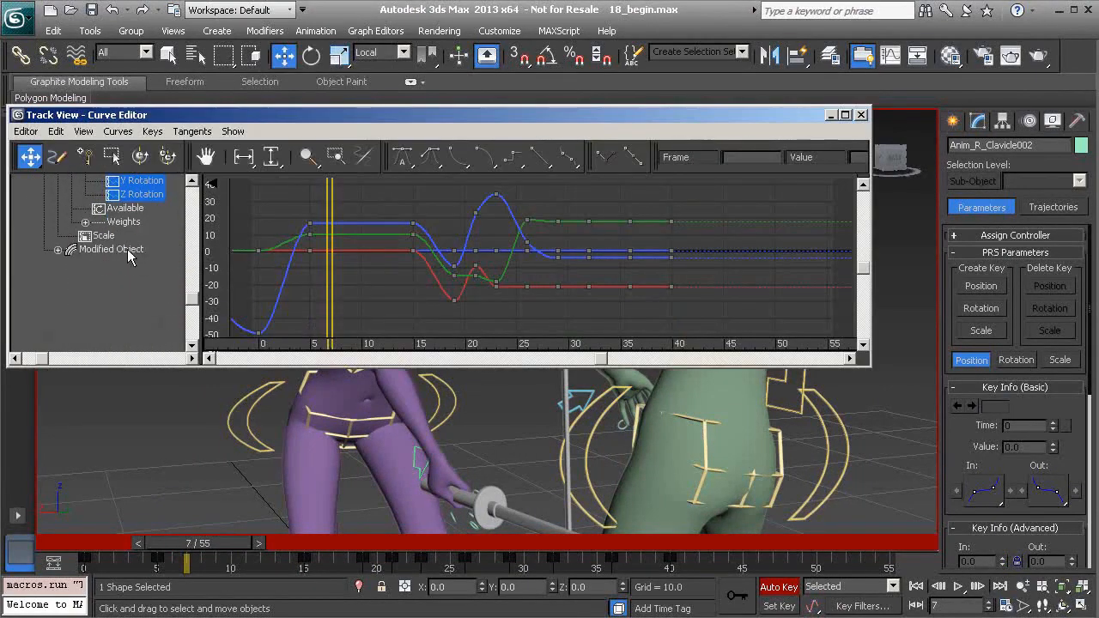
click(73, 263)
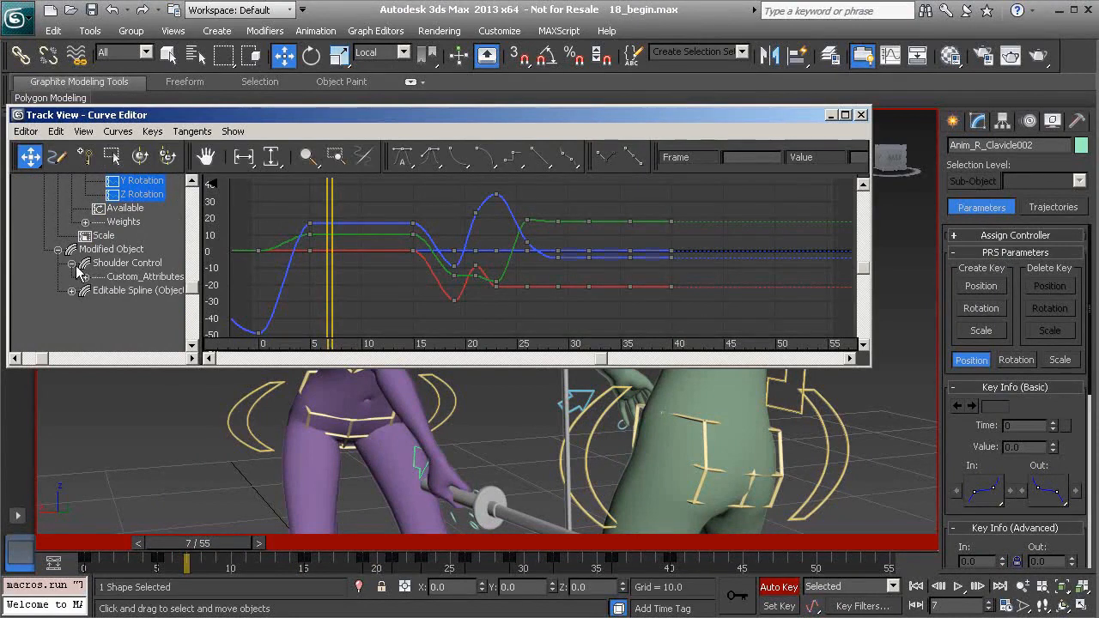
click(85, 276)
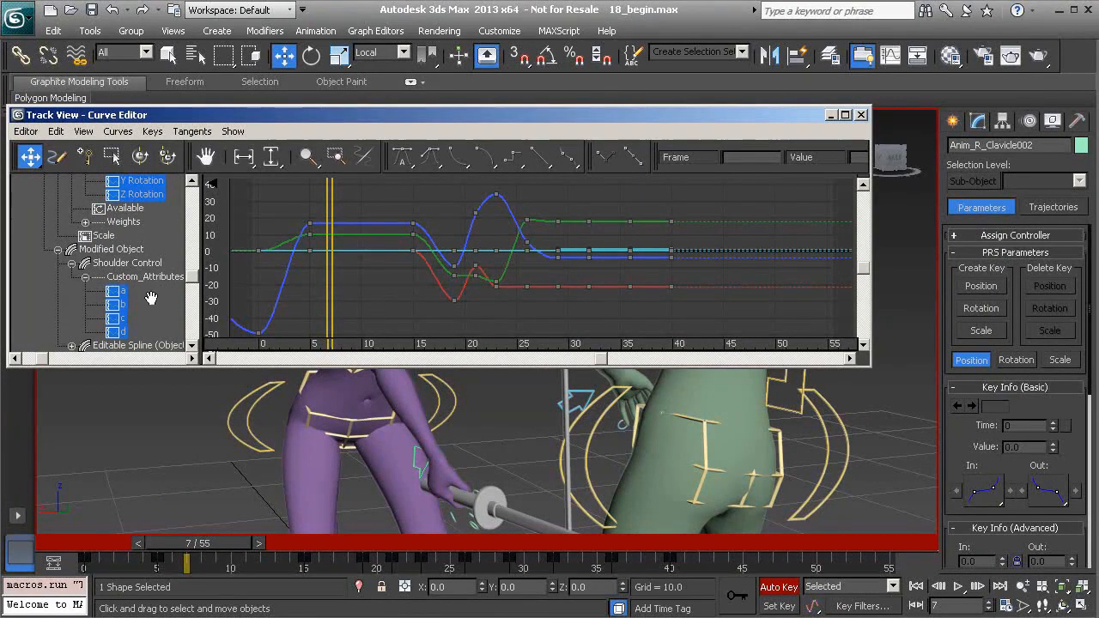
click(123, 293)
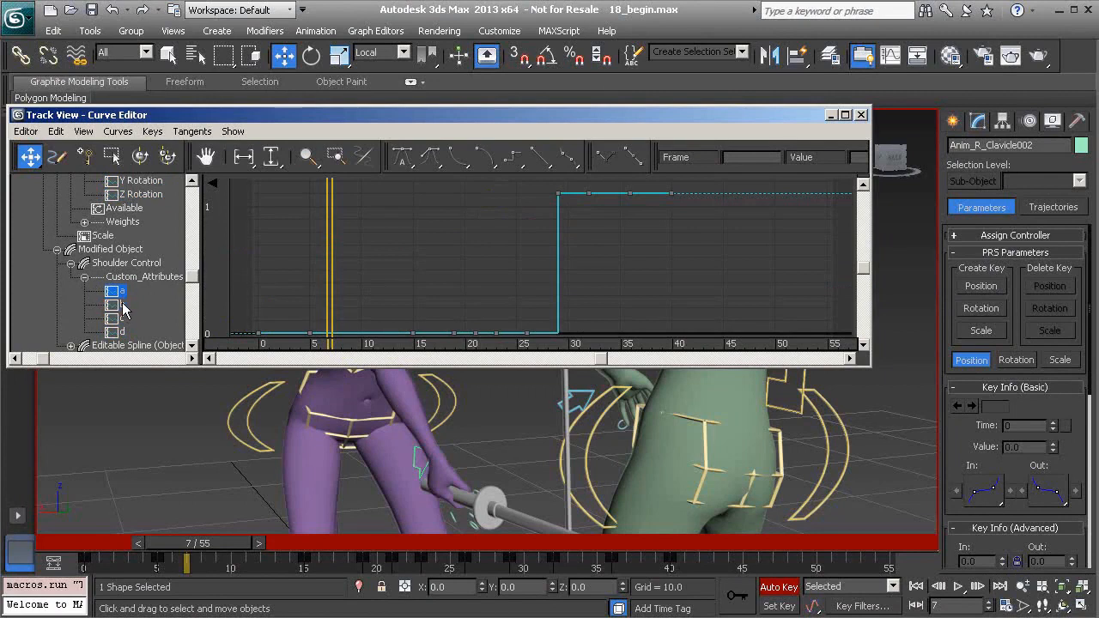
ctrl+alt+middle_drag(421, 227, 355, 301)
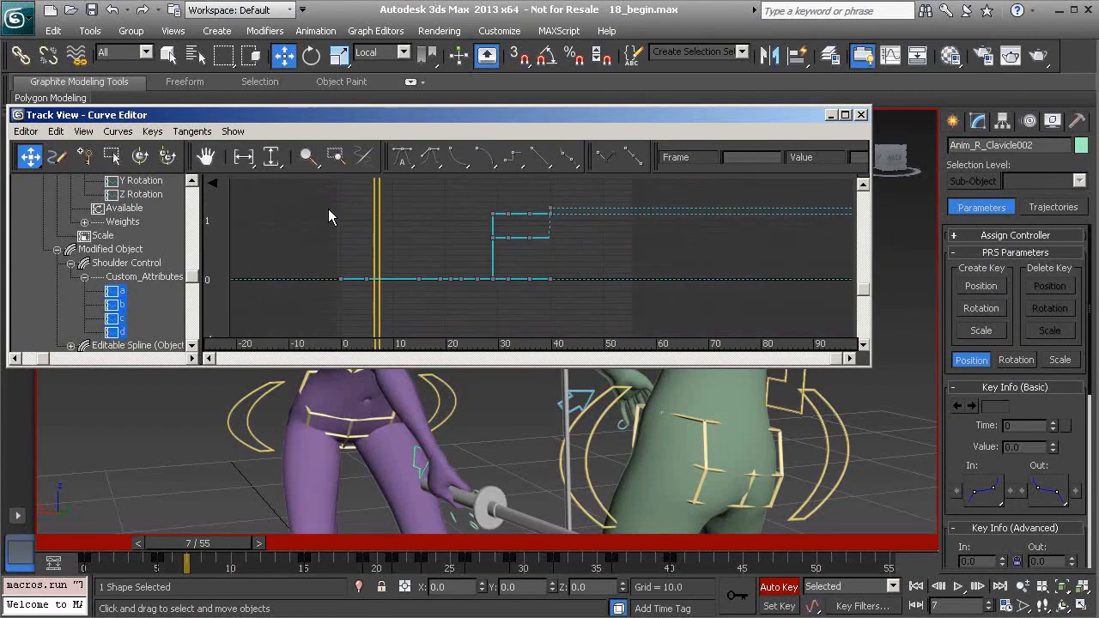
- Set all keys on the right shoulder's a, b, c and d curves to auto tangents and close the Curve Editor
drag(710, 342, 708, 338)
click(403, 157)
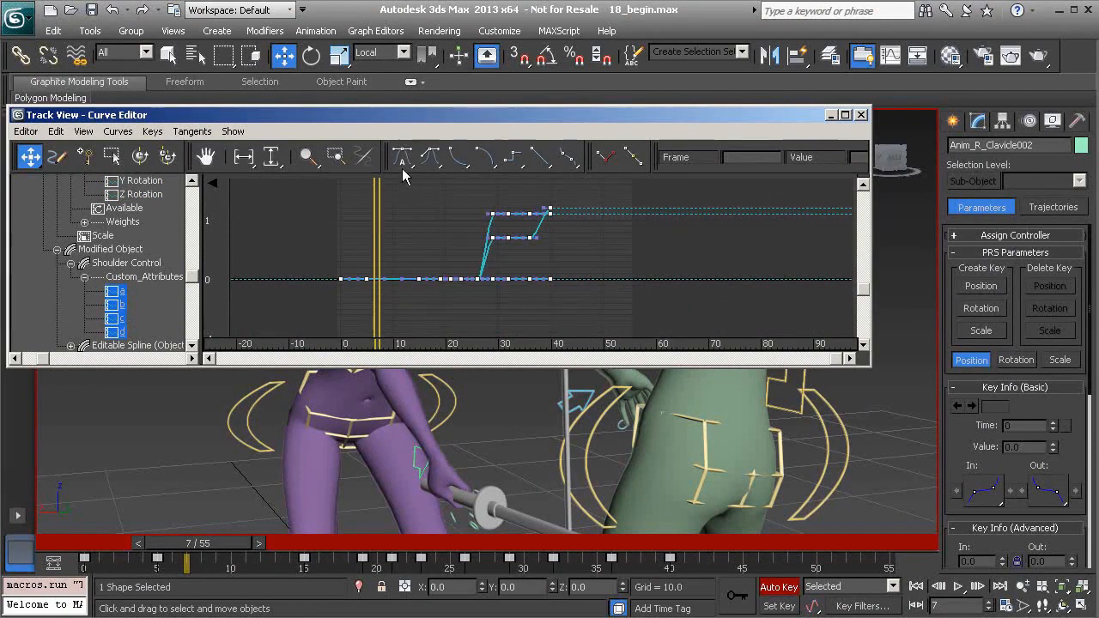
click(861, 114)
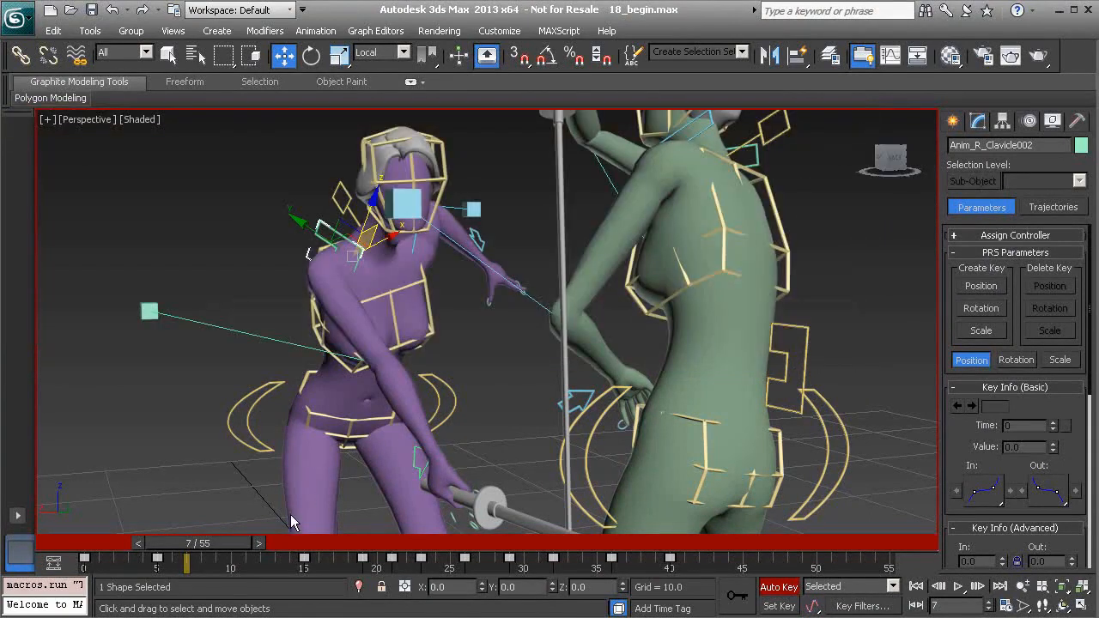
- Scrub the animation around frames 7 to 19 and inspect the purple character's shoulders from different angles
drag(216, 542, 381, 554)
alt+middle_drag(408, 401, 411, 379)
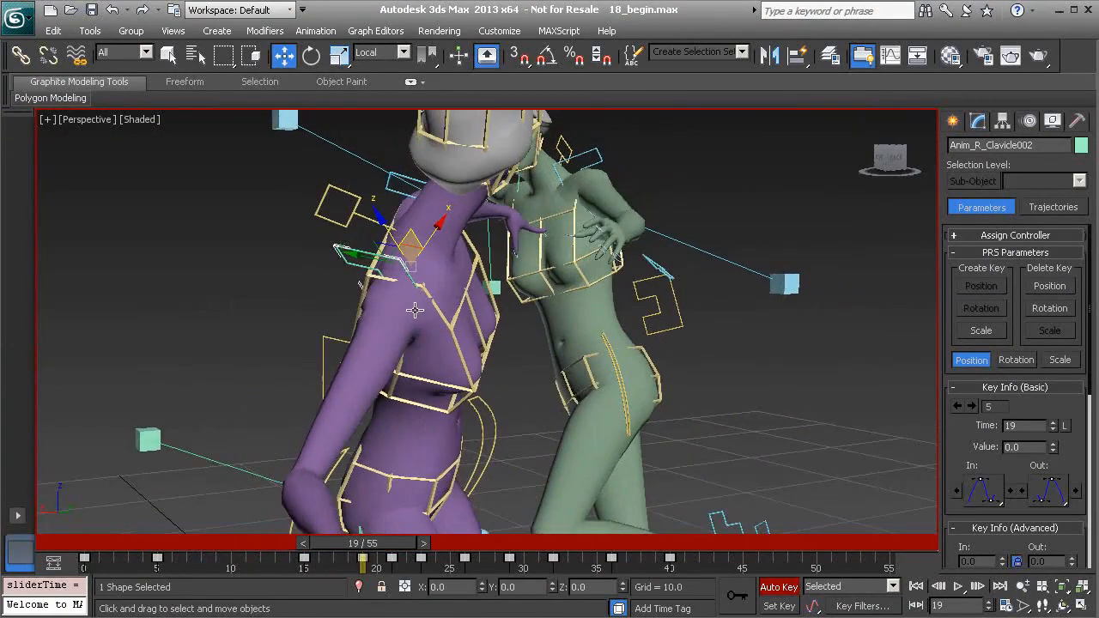
scroll(410, 380, down, 5)
click(600, 356)
alt+middle_drag(601, 356, 388, 528)
drag(384, 546, 327, 536)
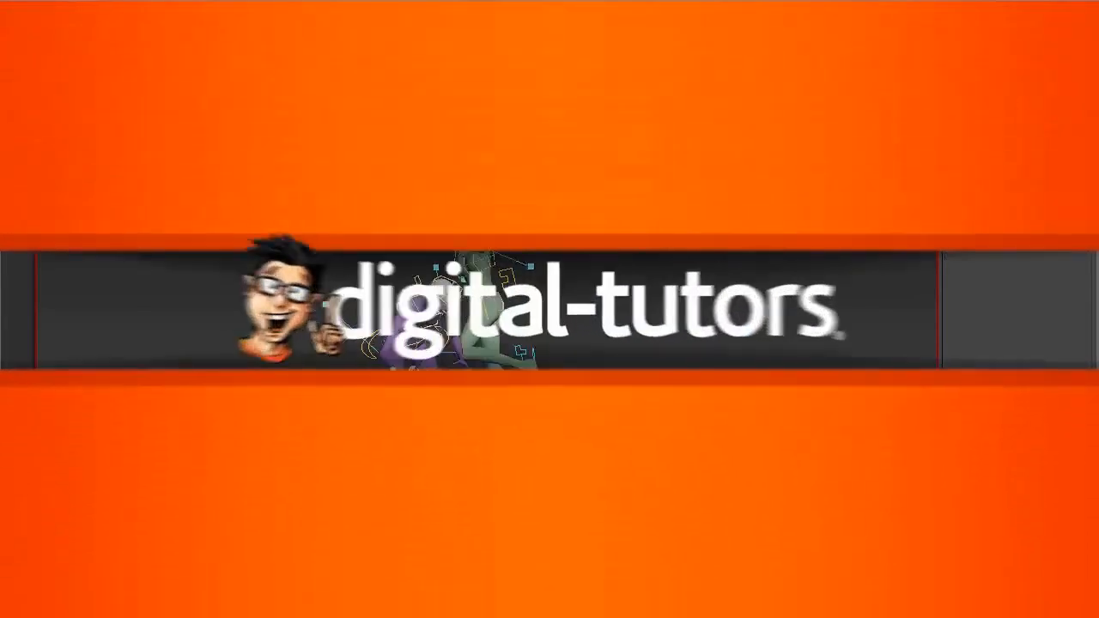